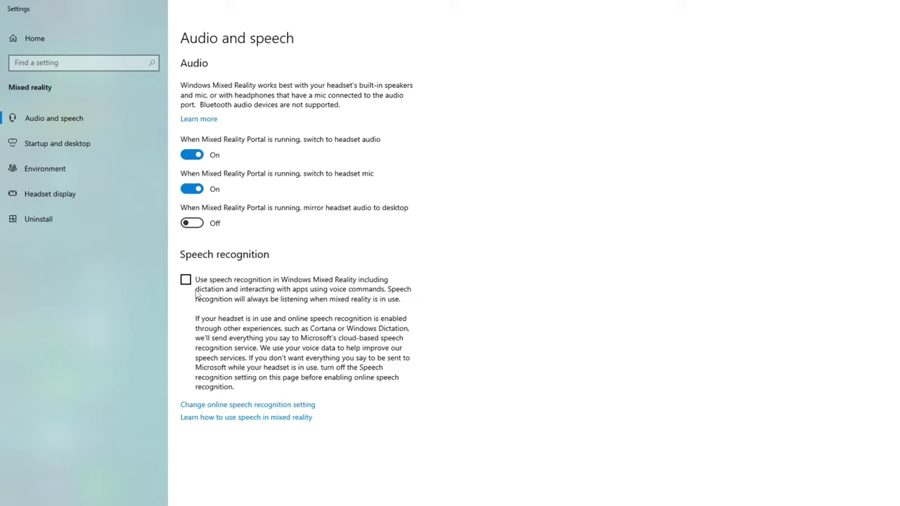
# Step: Review the Mixed reality options for startup and desktop, and open the environment options
pyautogui.click(83, 148)
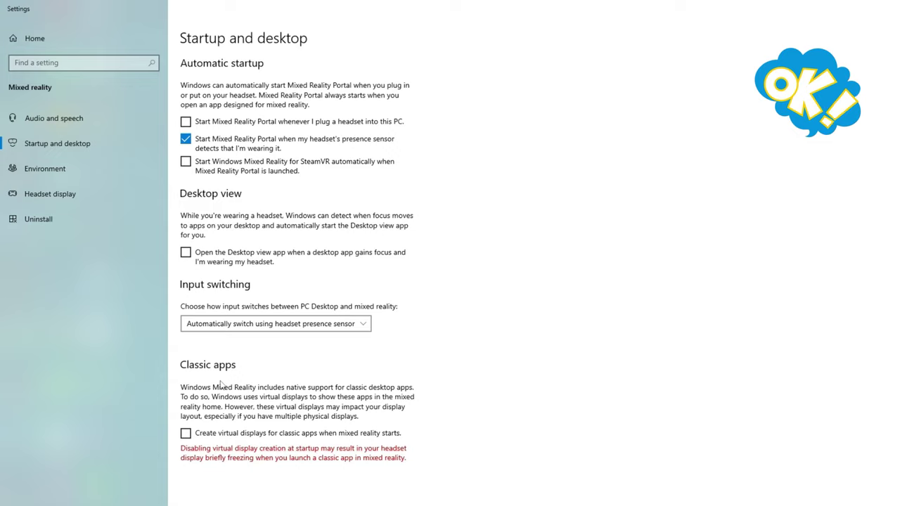
pyautogui.click(45, 168)
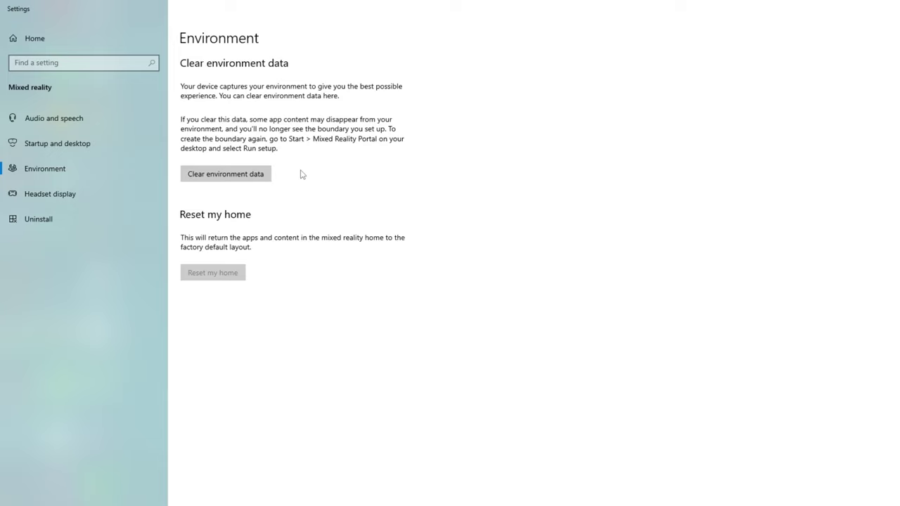
# Step: In the Mixed reality headset display settings, set the experience option to Best visual quality
pyautogui.click(86, 192)
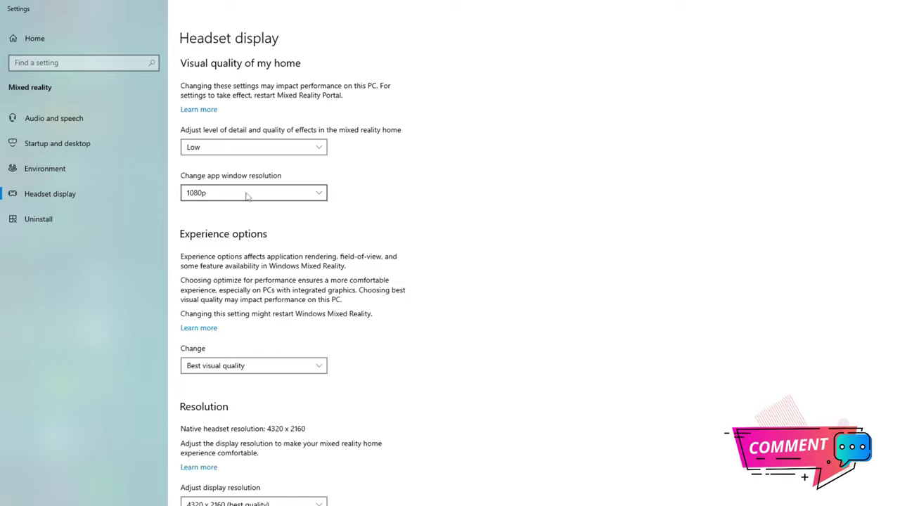
pyautogui.scroll(-3, 295, 232)
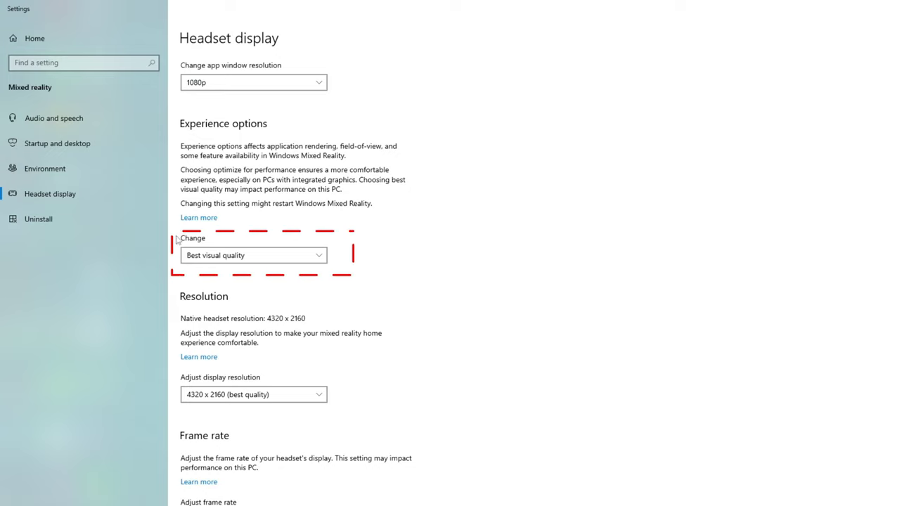
pyautogui.click(320, 256)
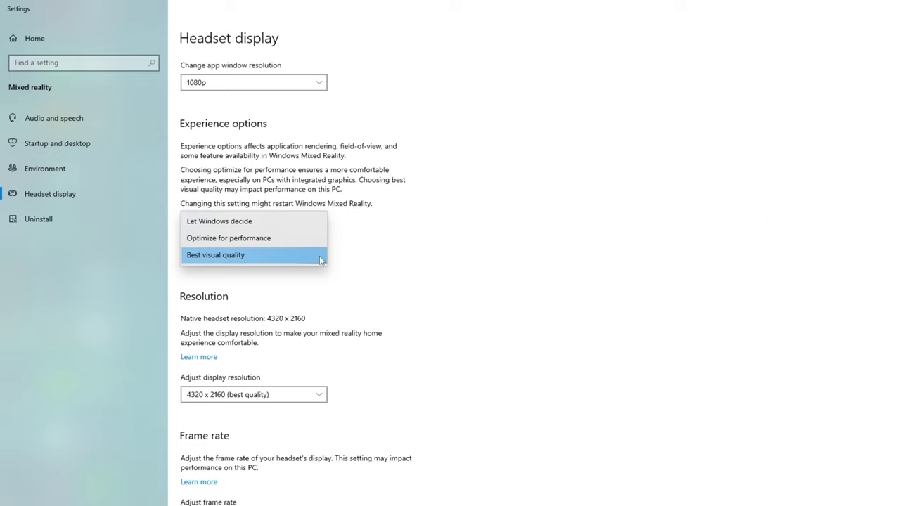
pyautogui.click(320, 259)
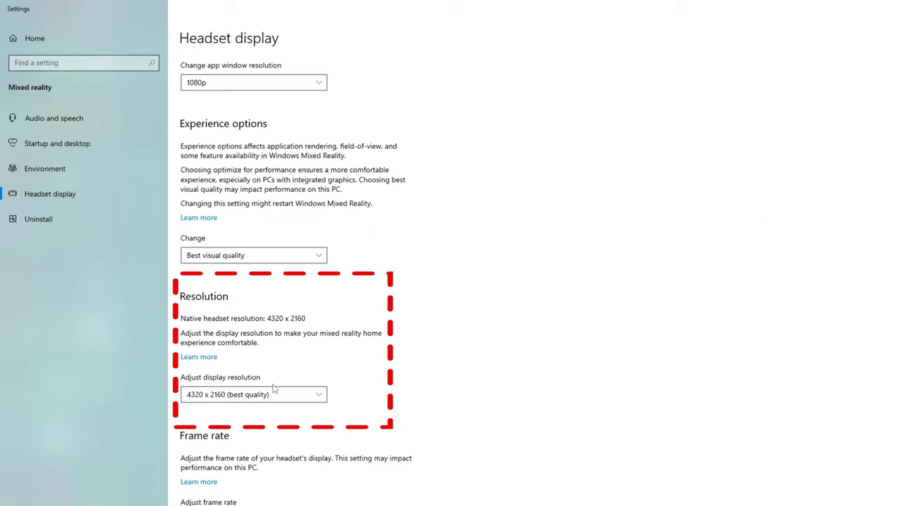
# Step: Set the headset's display resolution to 4320 x 2160 (best quality) and its frame rate to 90 Hz
pyautogui.click(318, 395)
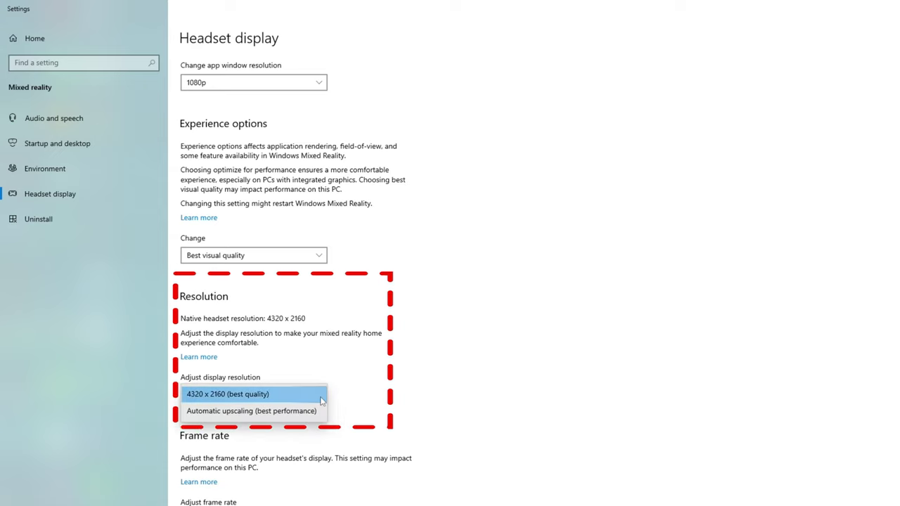
pyautogui.click(276, 393)
pyautogui.scroll(-3, 368, 398)
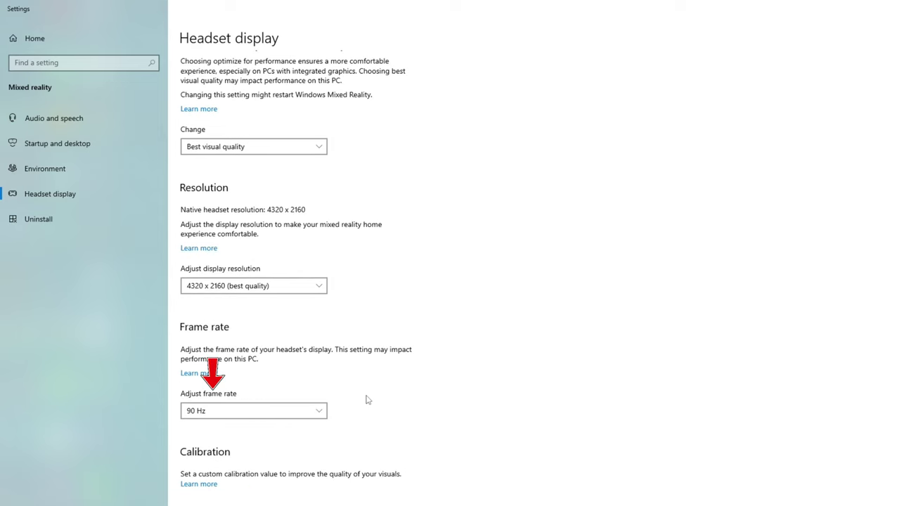
pyautogui.click(322, 411)
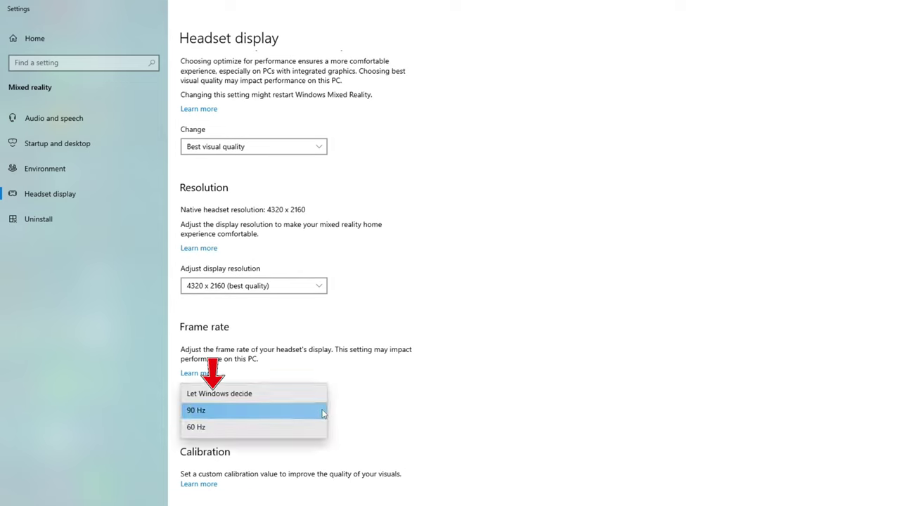
pyautogui.click(255, 417)
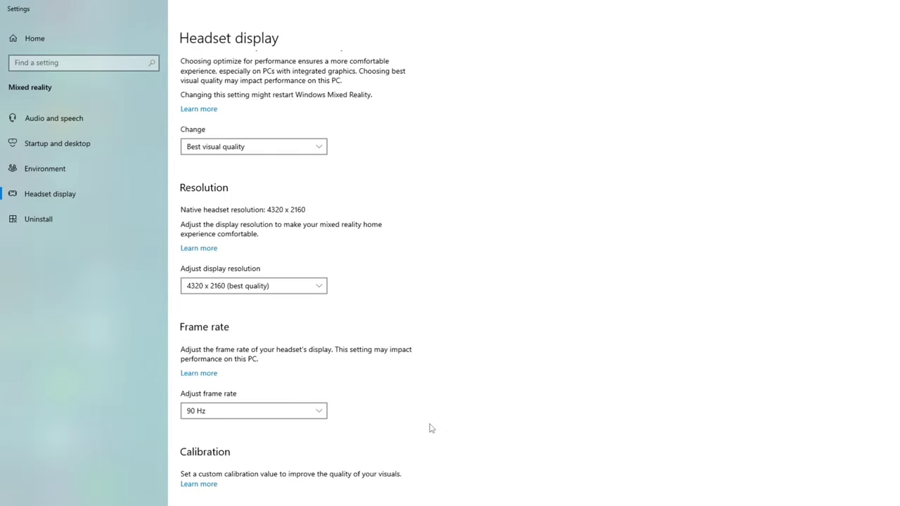
# Step: Review the Mixed reality uninstall page and return to the audio and speech settings
pyautogui.scroll(-3, 430, 427)
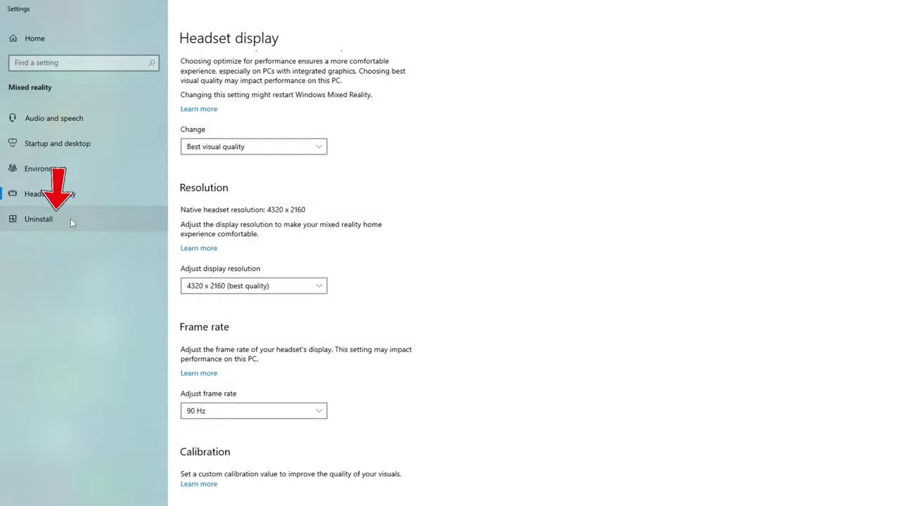
pyautogui.click(70, 219)
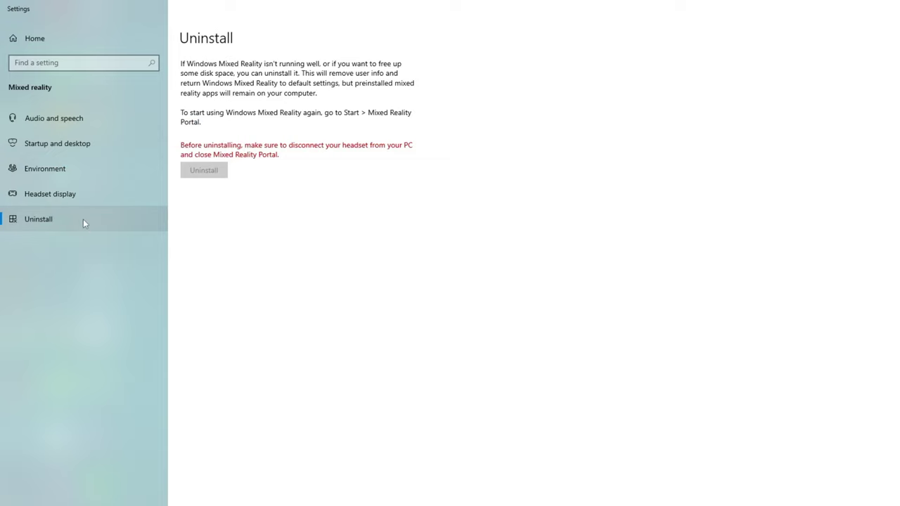
pyautogui.click(77, 122)
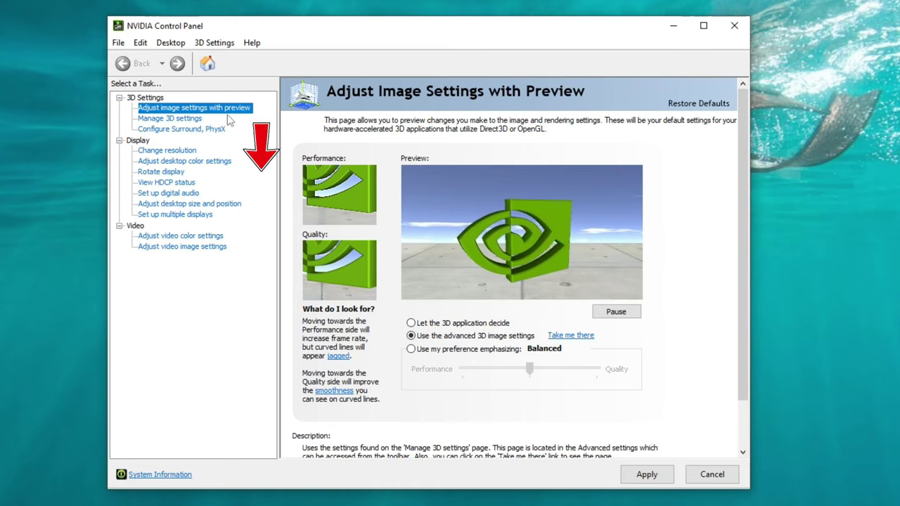
# Step: In NVIDIA Control Panel, choose to use the advanced 3D image settings for image rendering and apply the choice
pyautogui.click(411, 350)
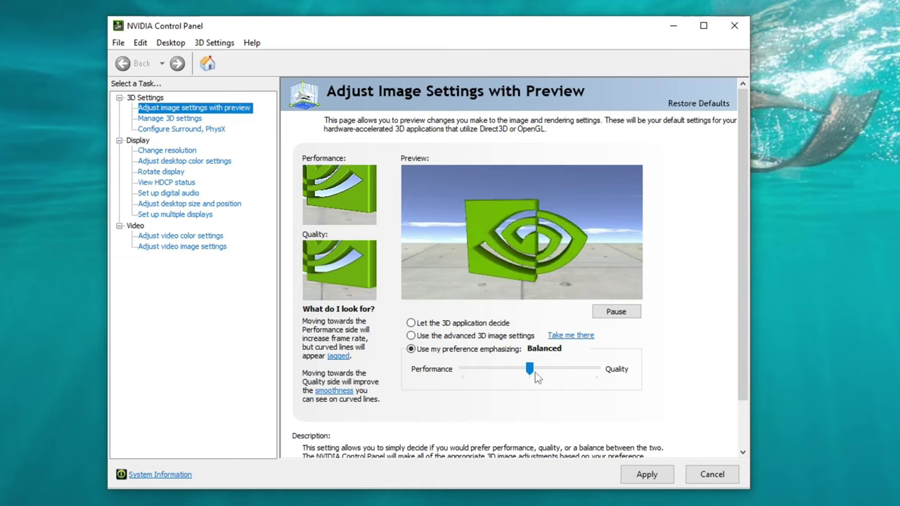
pyautogui.click(412, 336)
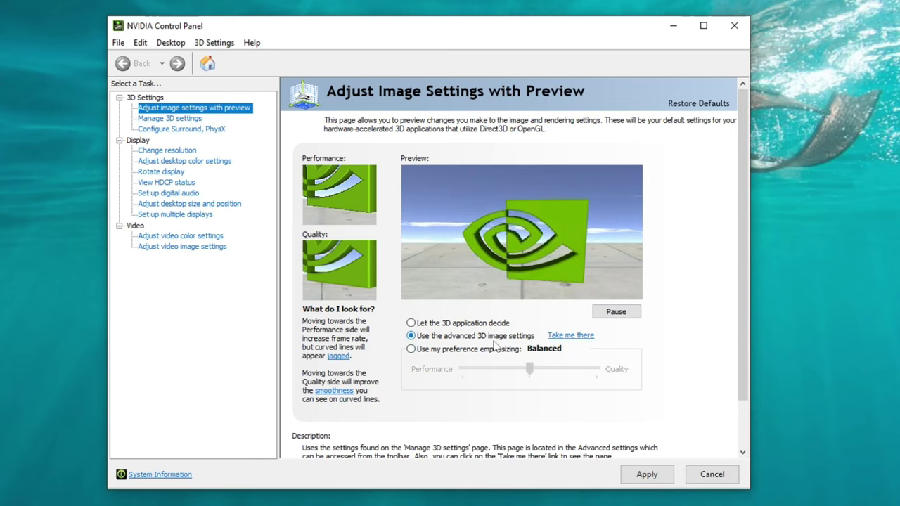
pyautogui.click(645, 474)
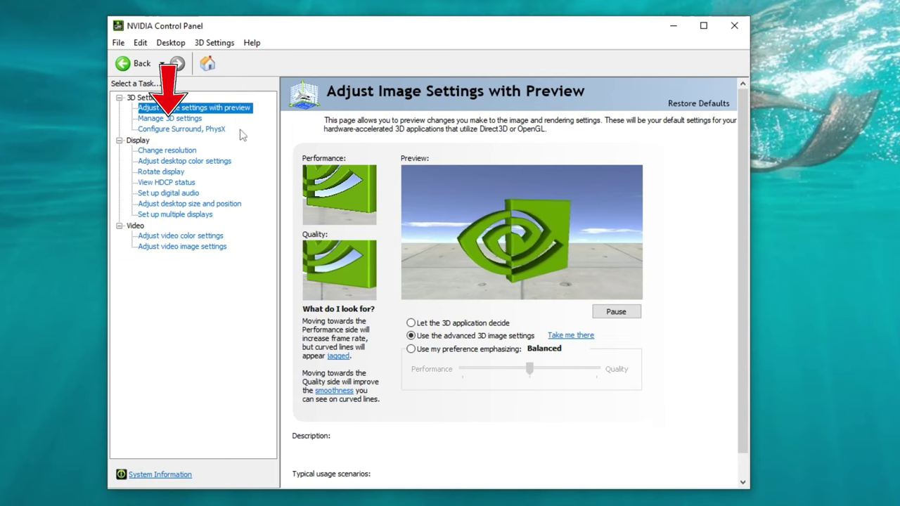
# Step: Open the program-specific 3D settings and select Microsoft Flight Simulator as the program to customize
pyautogui.click(188, 118)
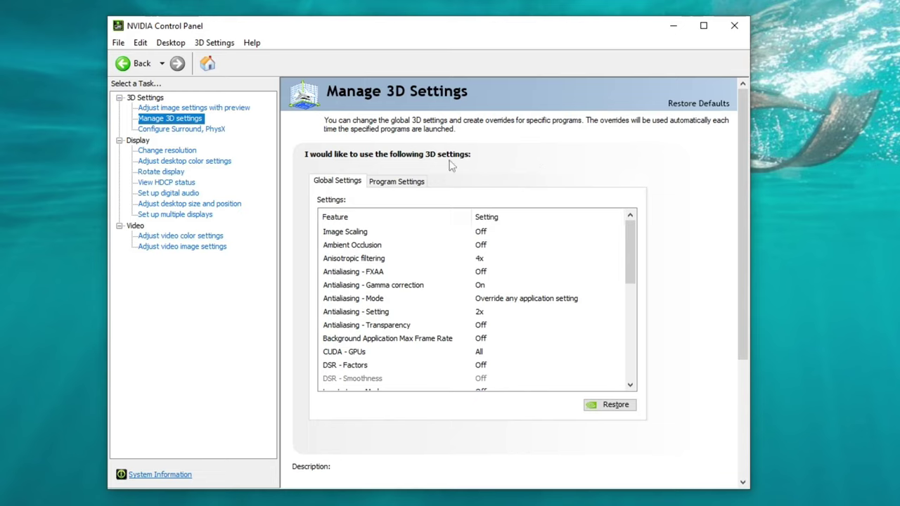
pyautogui.click(399, 184)
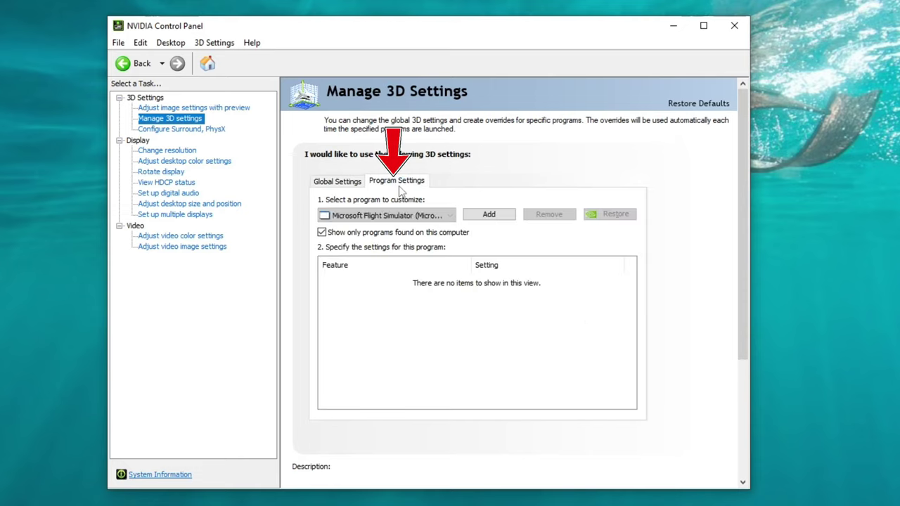
pyautogui.click(450, 215)
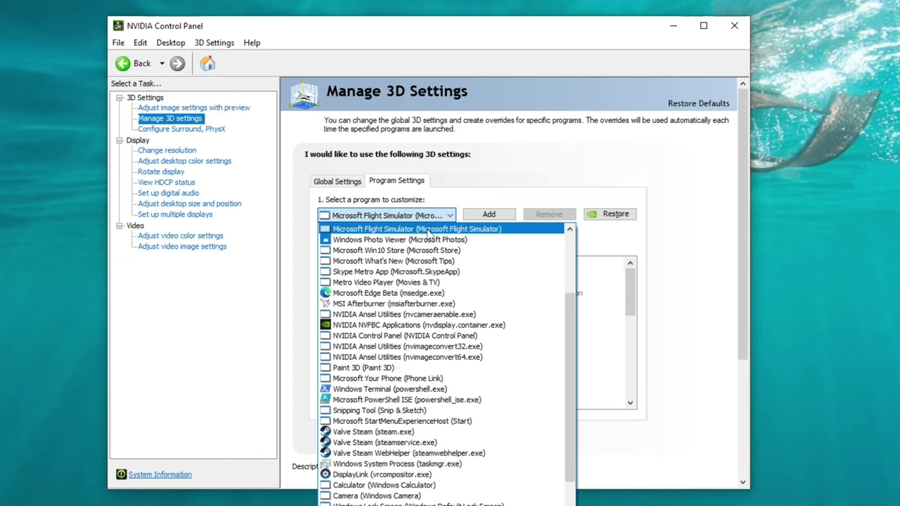
pyautogui.click(427, 230)
# Step: Look through the list of customizable programs and the dialog for adding another program, leaving without adding one
pyautogui.click(449, 216)
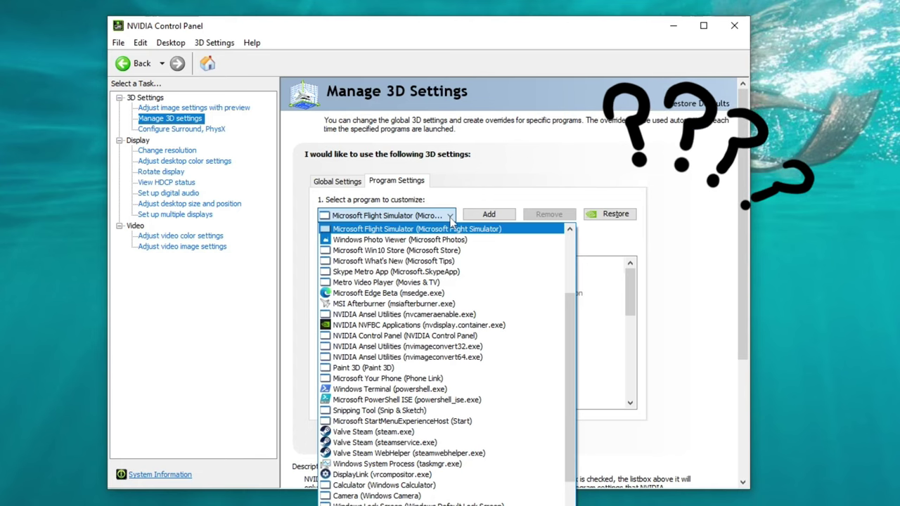
pyautogui.click(451, 218)
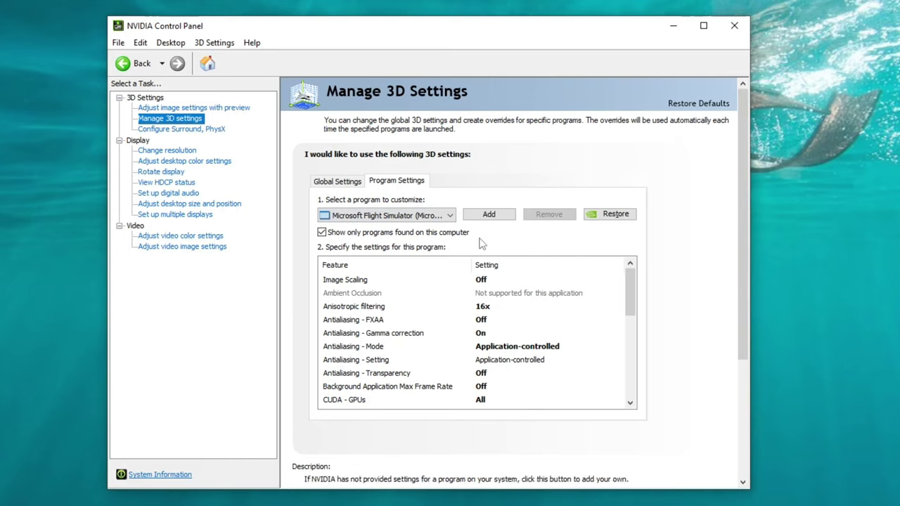
pyautogui.click(489, 214)
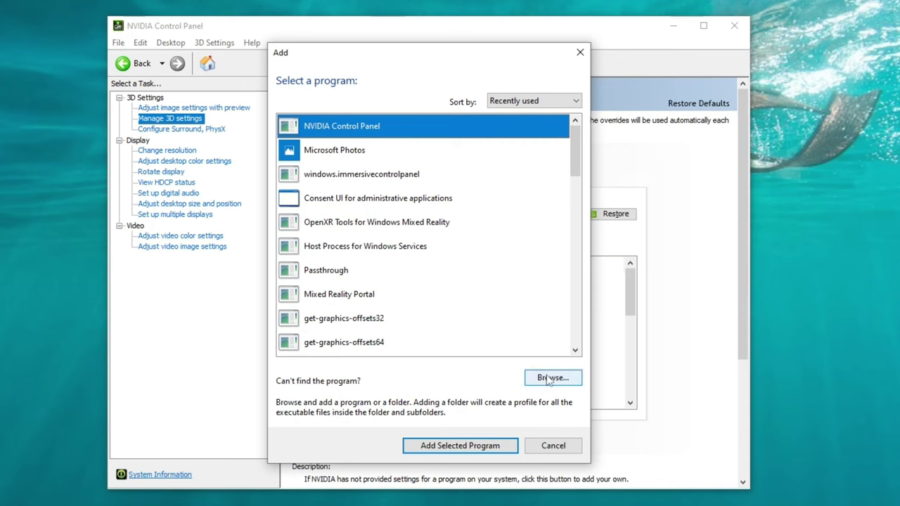
pyautogui.click(554, 446)
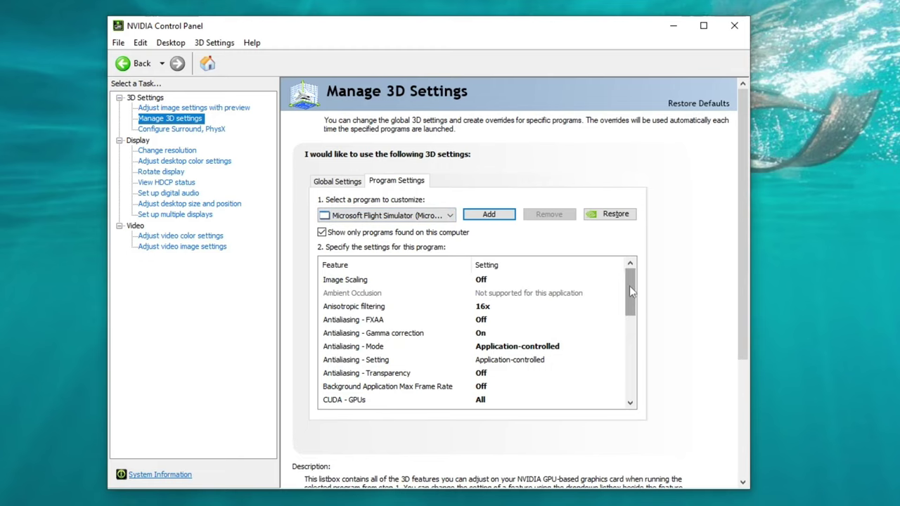
# Step: Examine Microsoft Flight Simulator's 3D settings from Image Scaling through the antialiasing options to Background Application Max Frame Rate
pyautogui.moveTo(629, 280)
pyautogui.mouseDown()
pyautogui.moveTo(630, 309)
pyautogui.moveTo(630, 279)
pyautogui.mouseUp()
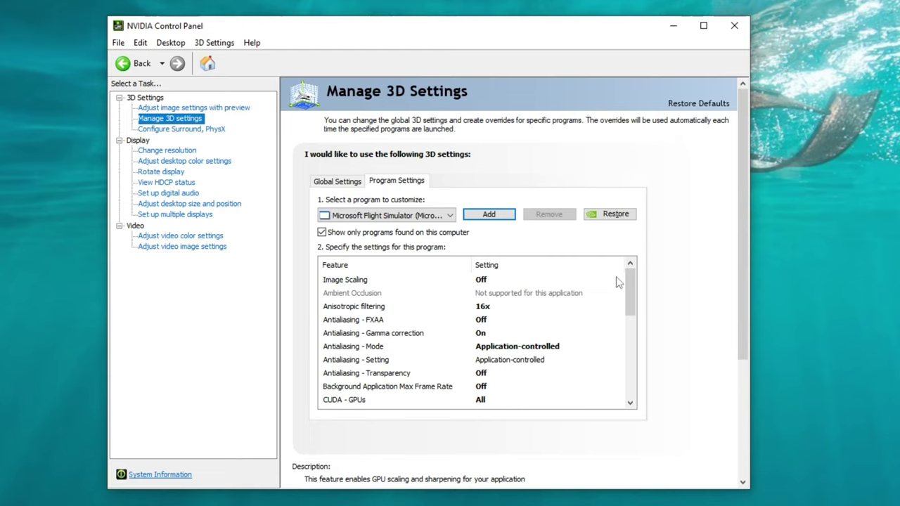
pyautogui.click(374, 280)
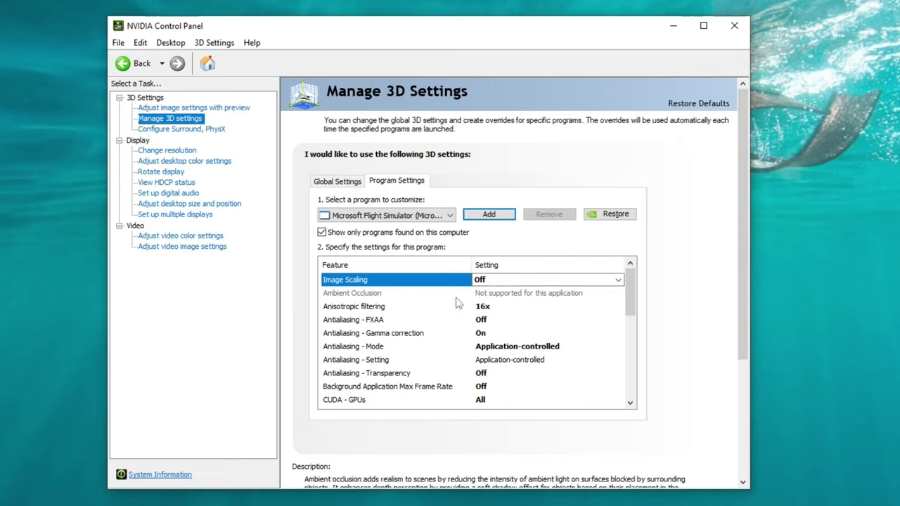
pyautogui.click(381, 309)
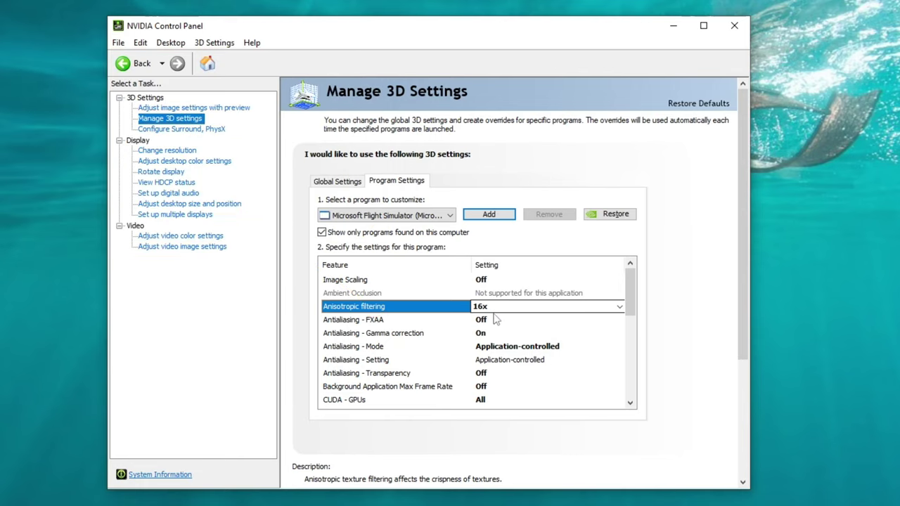
pyautogui.click(376, 323)
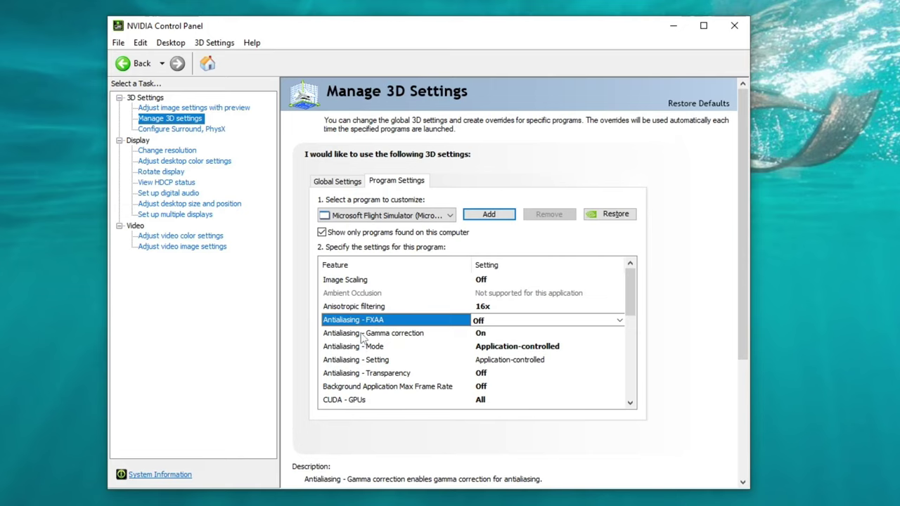
pyautogui.click(362, 336)
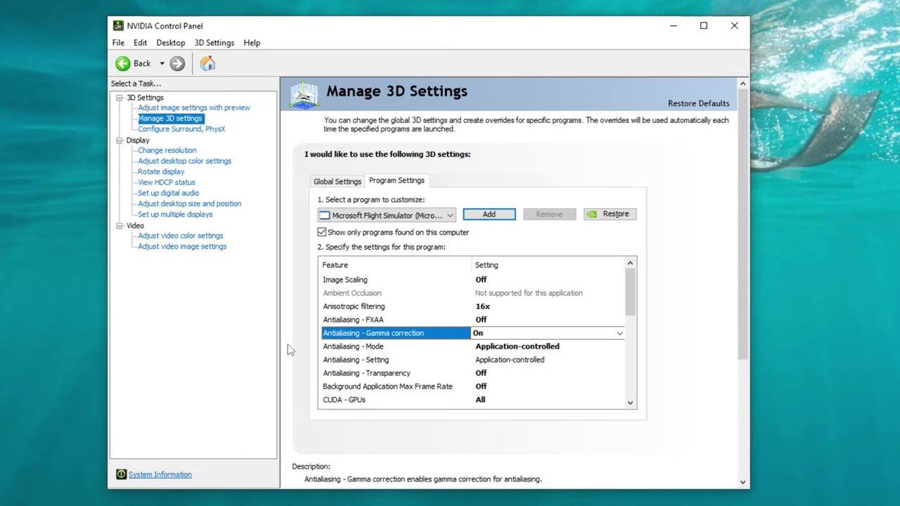
pyautogui.press('Down')
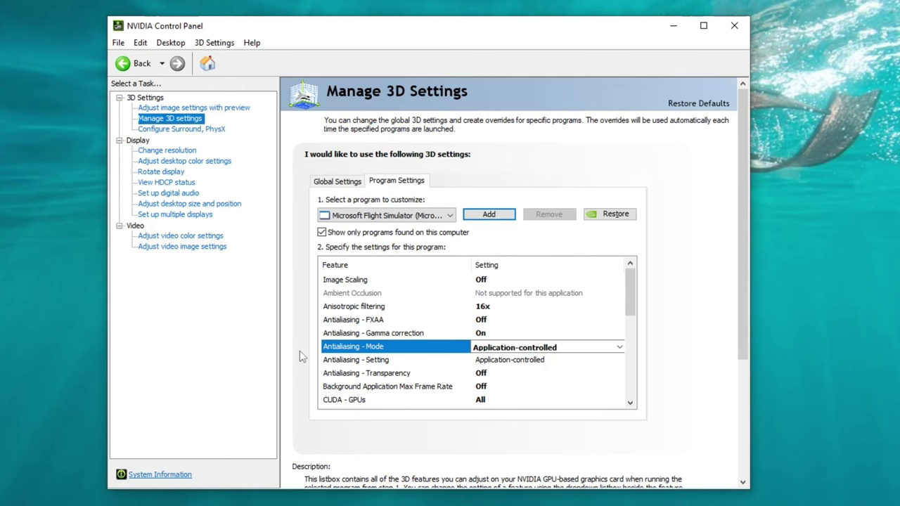
pyautogui.scroll(-1, 304, 344)
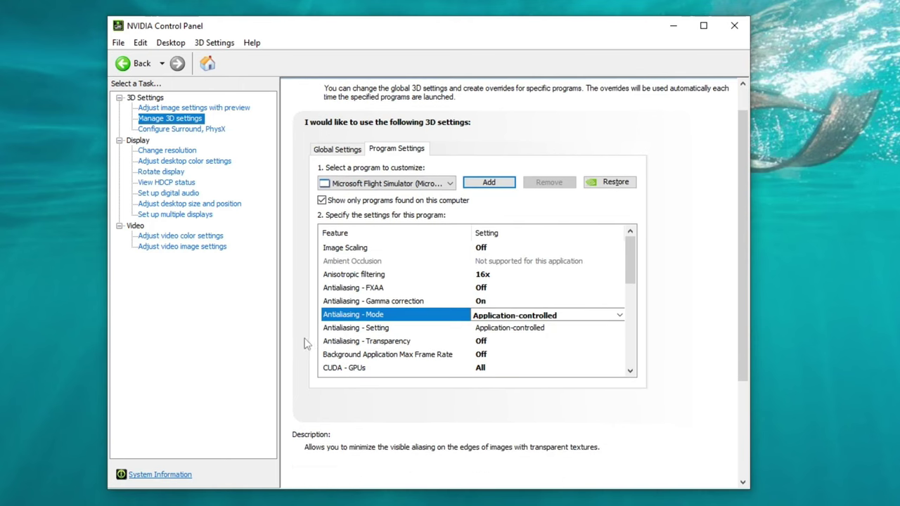
pyautogui.click(380, 355)
# Step: Examine Microsoft Flight Simulator's remaining 3D settings, from latency and power management through texture filtering to vertical sync and virtual reality frames
pyautogui.scroll(-2, 632, 288)
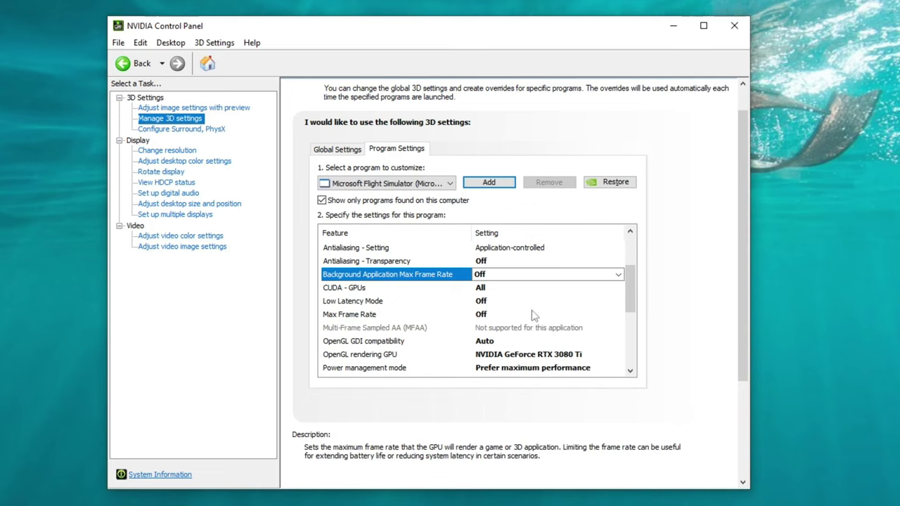
pyautogui.moveTo(634, 296); pyautogui.dragTo(635, 320)
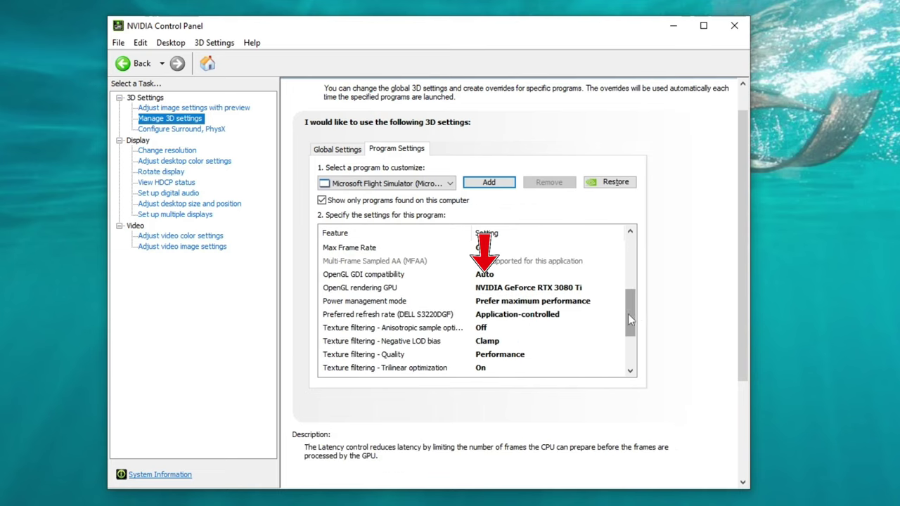
pyautogui.moveTo(631, 321); pyautogui.dragTo(631, 328)
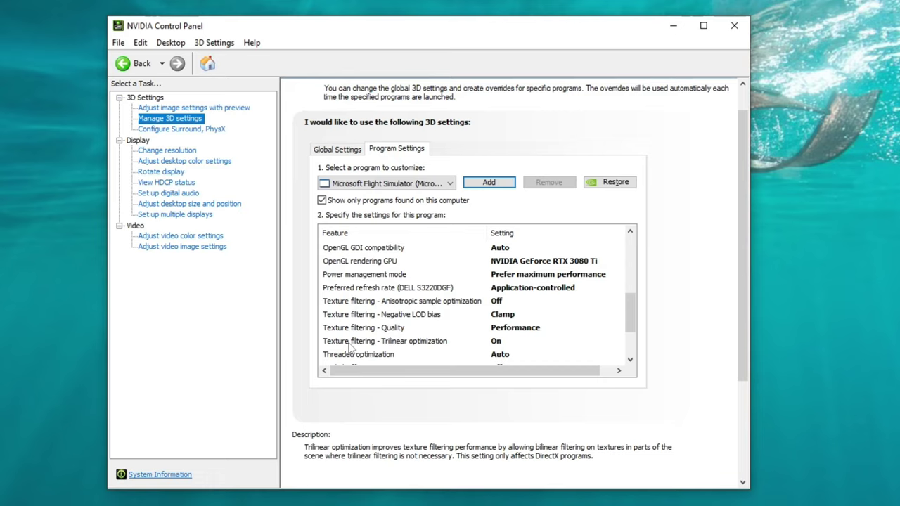
pyautogui.scroll(-1, 512, 317)
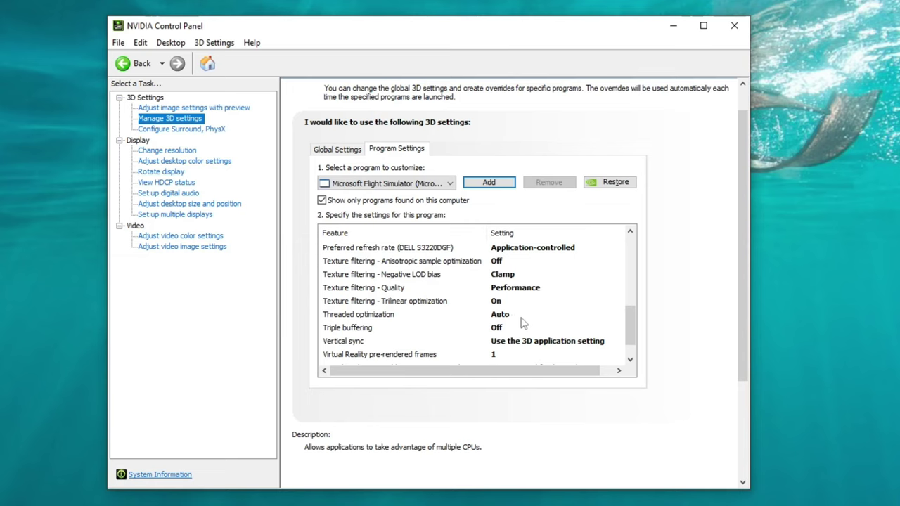
pyautogui.scroll(-1, 520, 320)
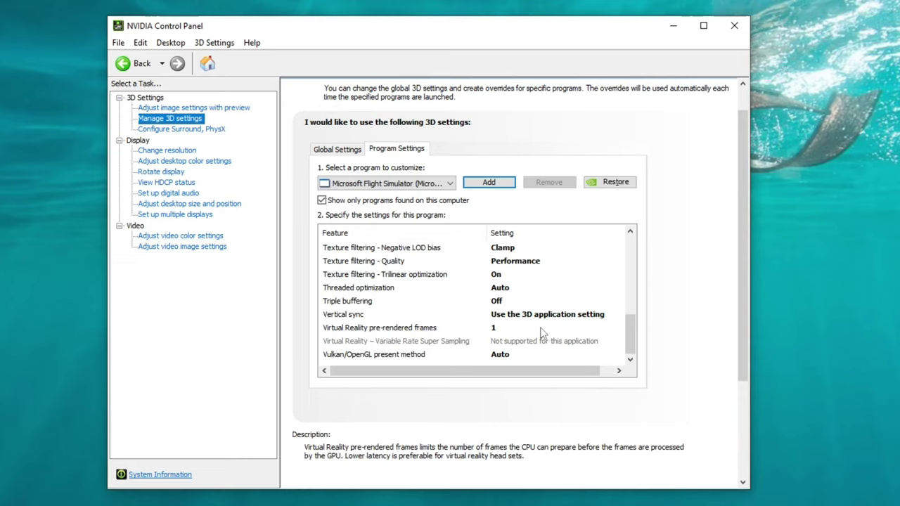
# Step: Set Virtual Reality pre-rendered frames to 1 for Microsoft Flight Simulator
pyautogui.click(509, 330)
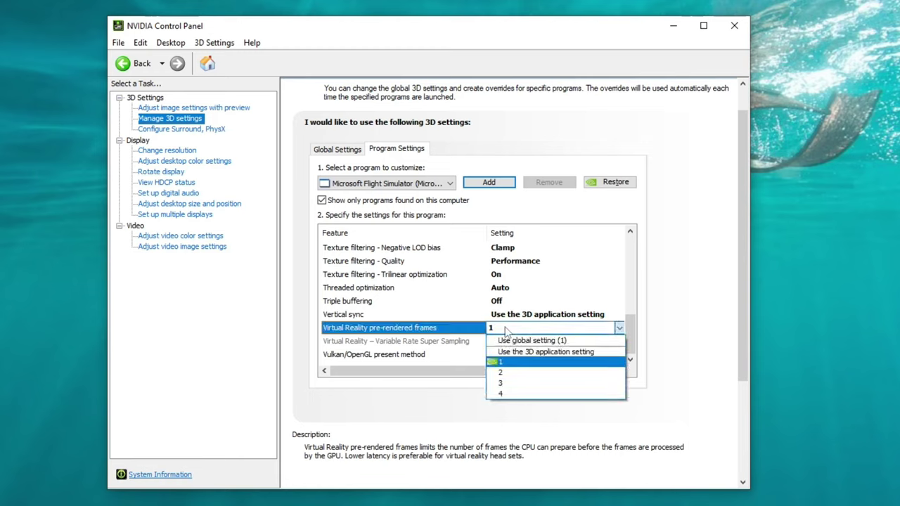
pyautogui.click(514, 362)
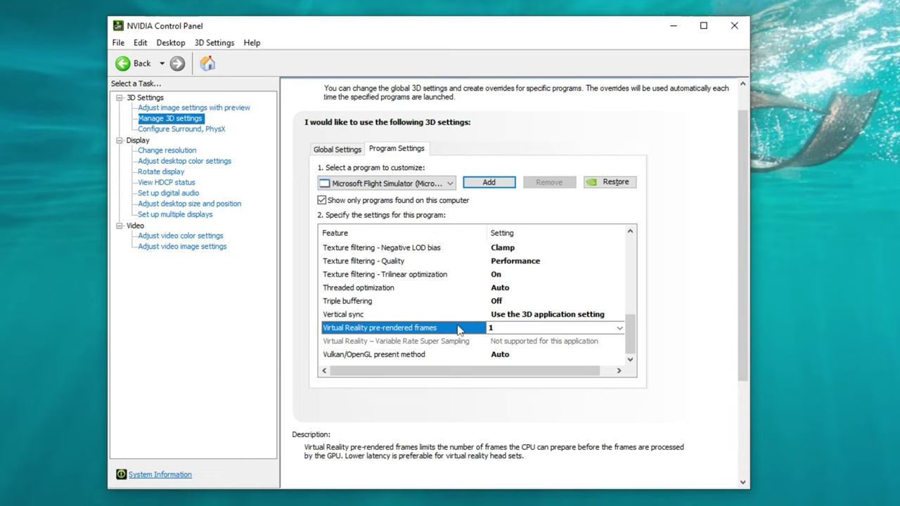
pyautogui.press('Down')
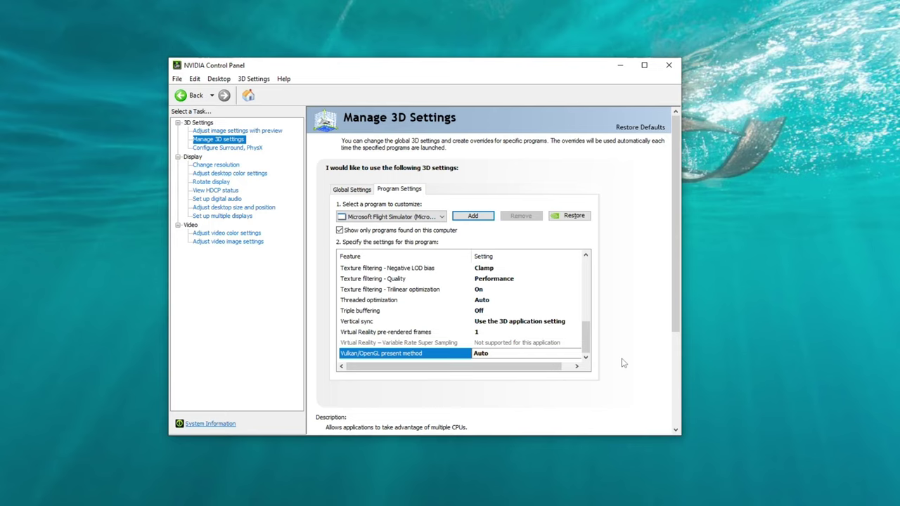
# Step: Check the graphics card and driver details in the NVIDIA system information, and close it
pyautogui.click(209, 425)
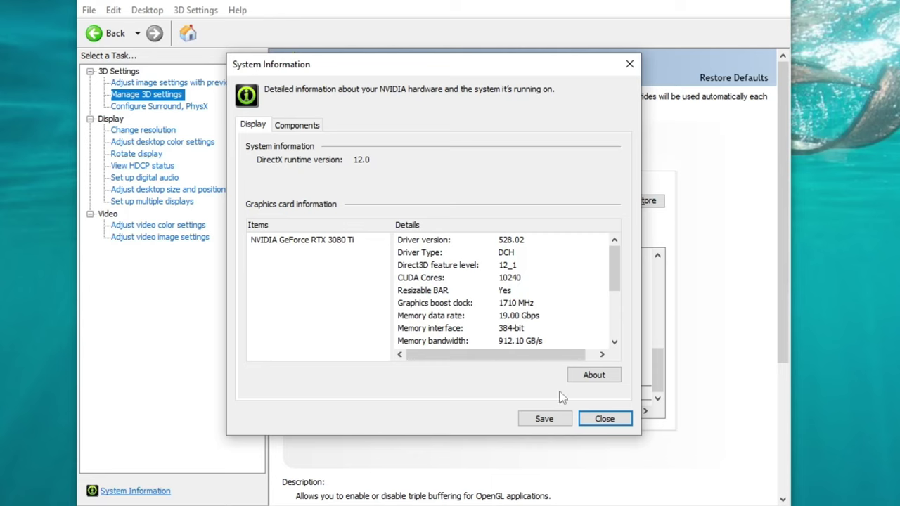
pyautogui.click(604, 418)
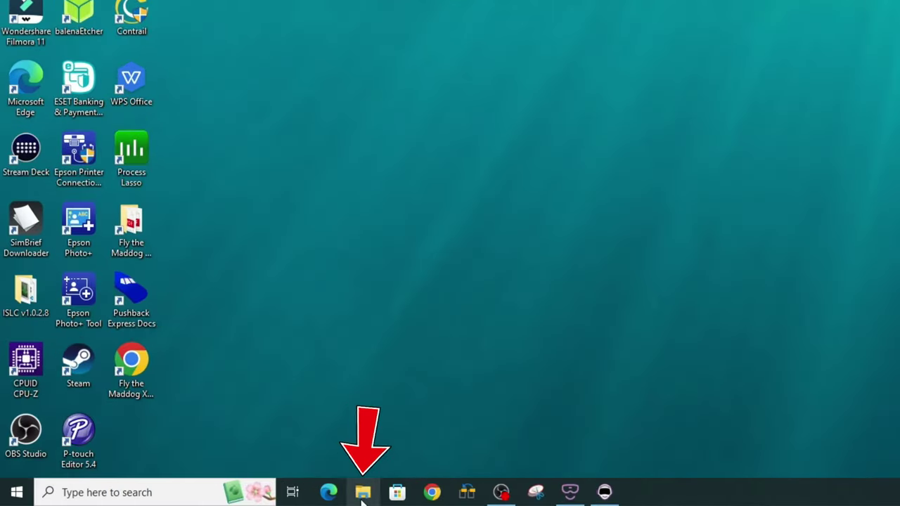
# Step: In File Explorer, browse on Local Disk (C:) through Users and the personal user folder to AppData\Local
pyautogui.click(362, 493)
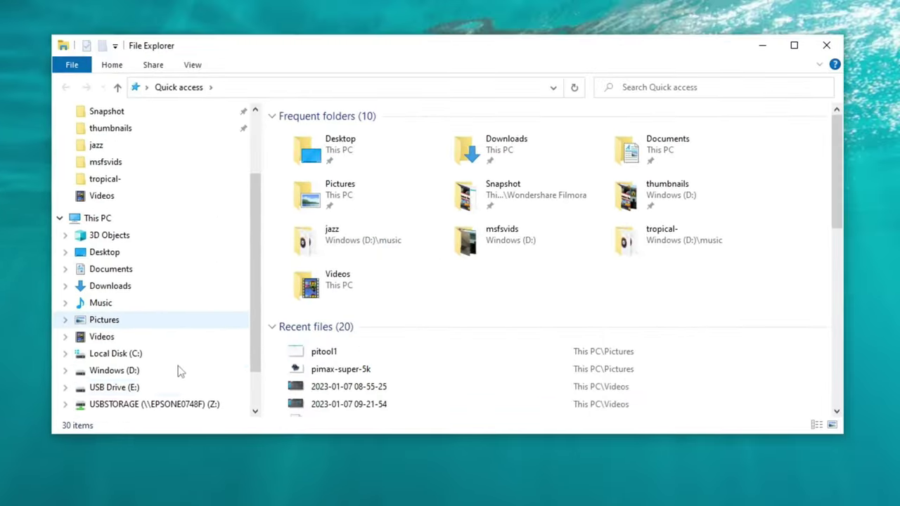
pyautogui.scroll(-1, 176, 369)
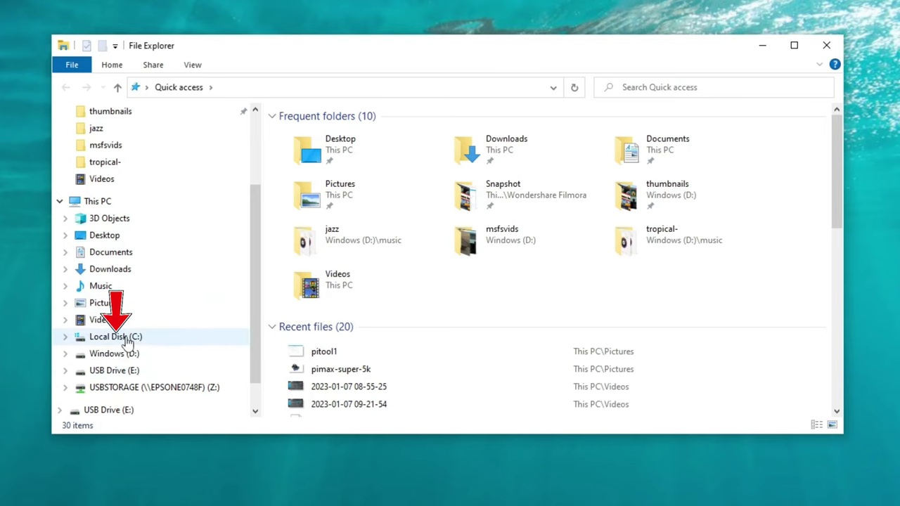
pyautogui.click(132, 341)
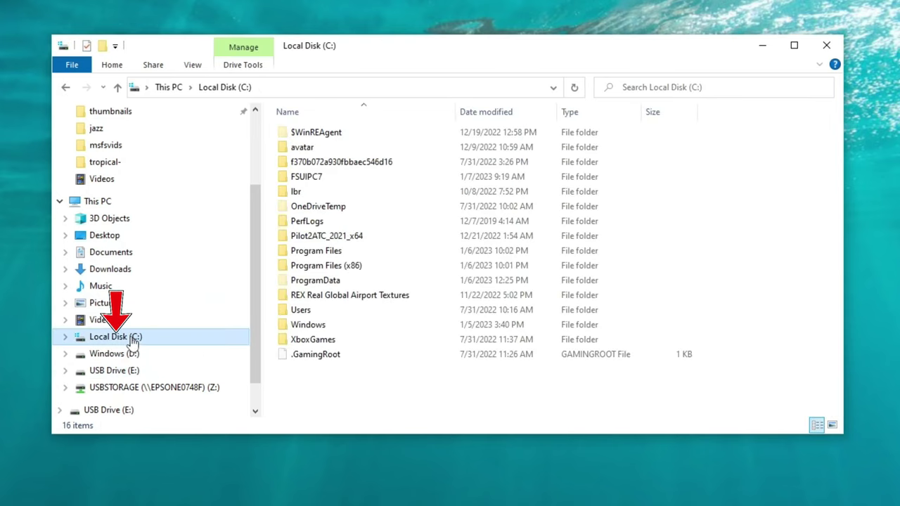
pyautogui.doubleClick(309, 312)
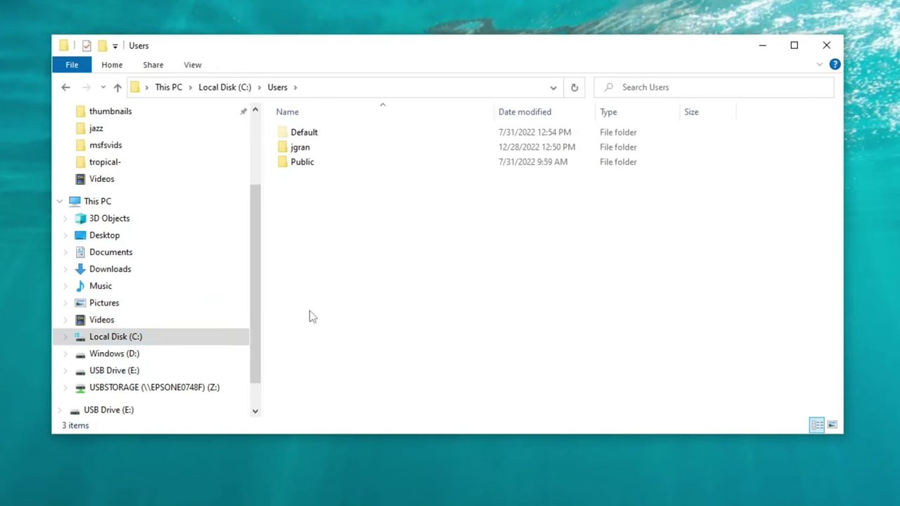
pyautogui.doubleClick(302, 147)
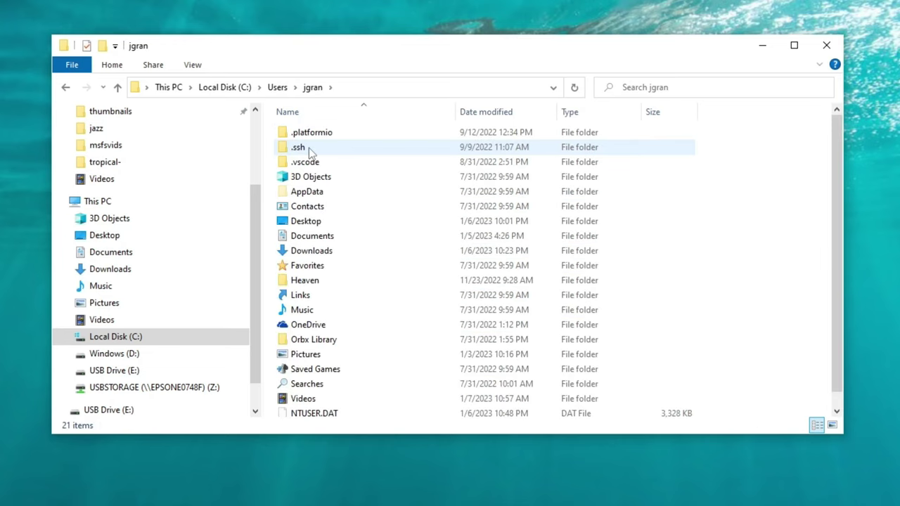
pyautogui.doubleClick(337, 195)
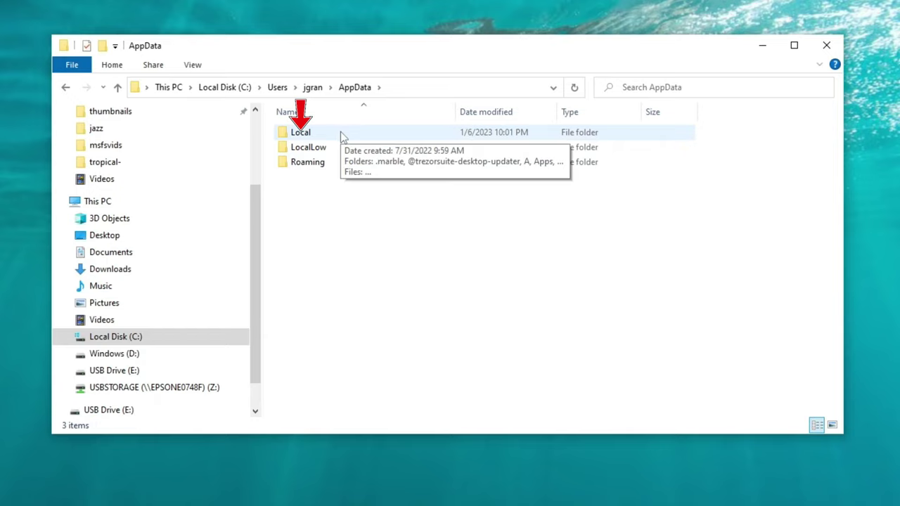
pyautogui.moveTo(336, 162)
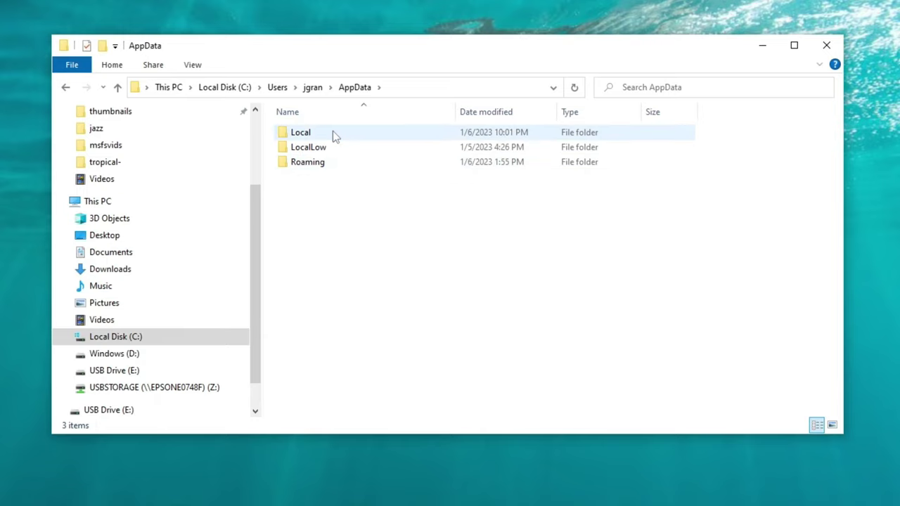
pyautogui.doubleClick(332, 131)
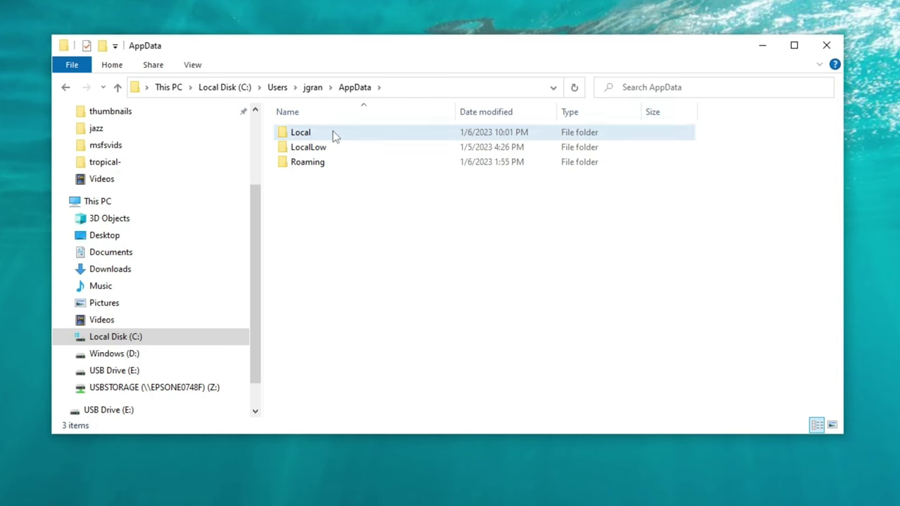
# Step: Open the LocalCache folder of Microsoft.FlightSimulator_8wekyb3d8bbwe inside Packages
pyautogui.scroll(-10, 357, 192)
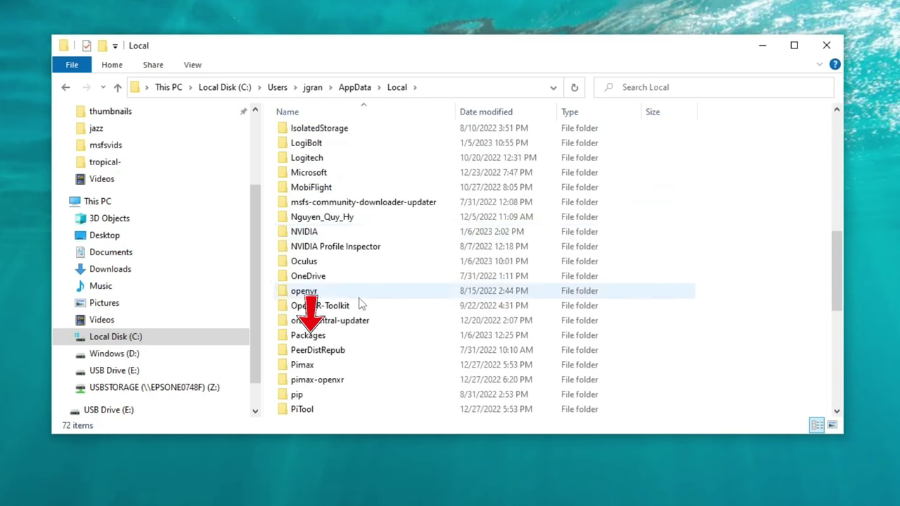
pyautogui.doubleClick(309, 335)
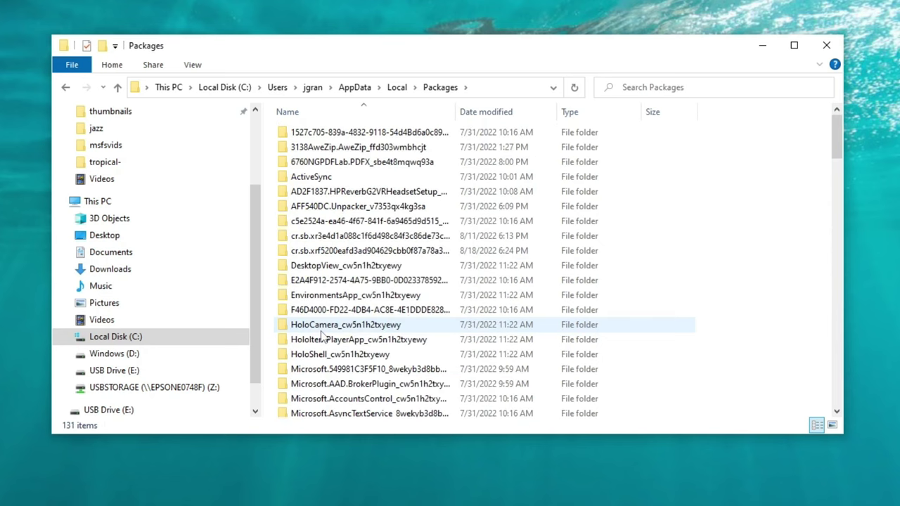
pyautogui.scroll(-5, 321, 336)
pyautogui.click(376, 276)
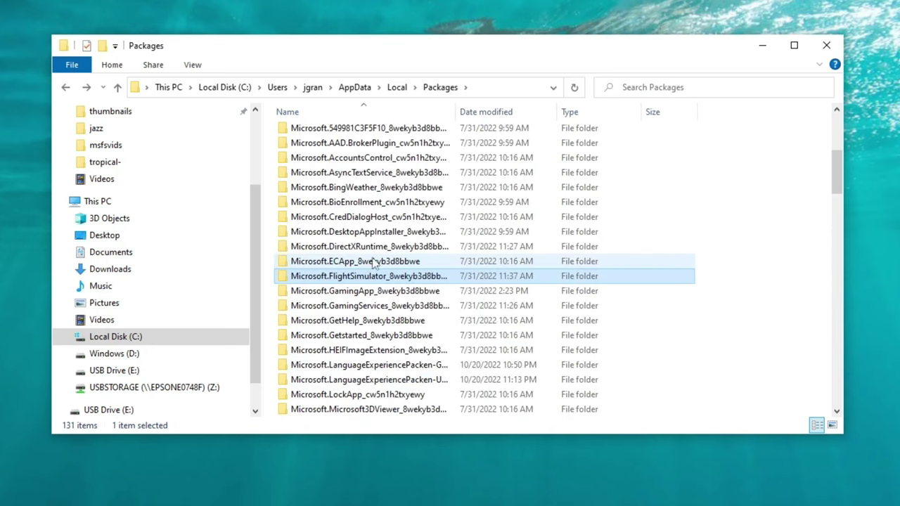
pyautogui.doubleClick(409, 278)
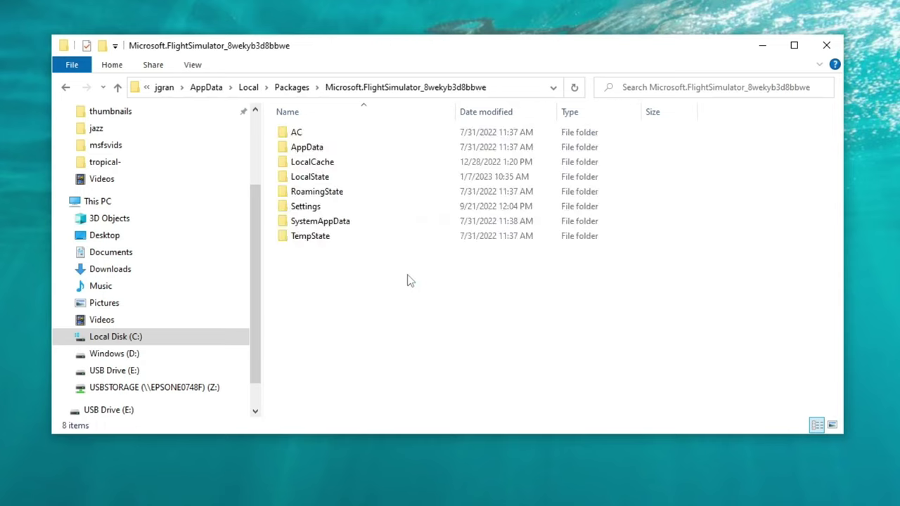
pyautogui.doubleClick(359, 163)
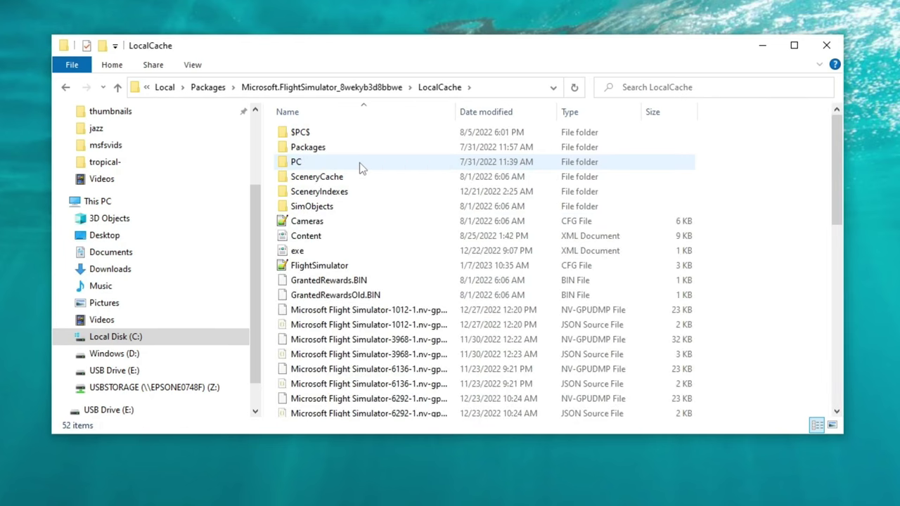
# Step: Open the UserCfg file from LocalCache for editing in Notepad++
pyautogui.scroll(-10, 390, 166)
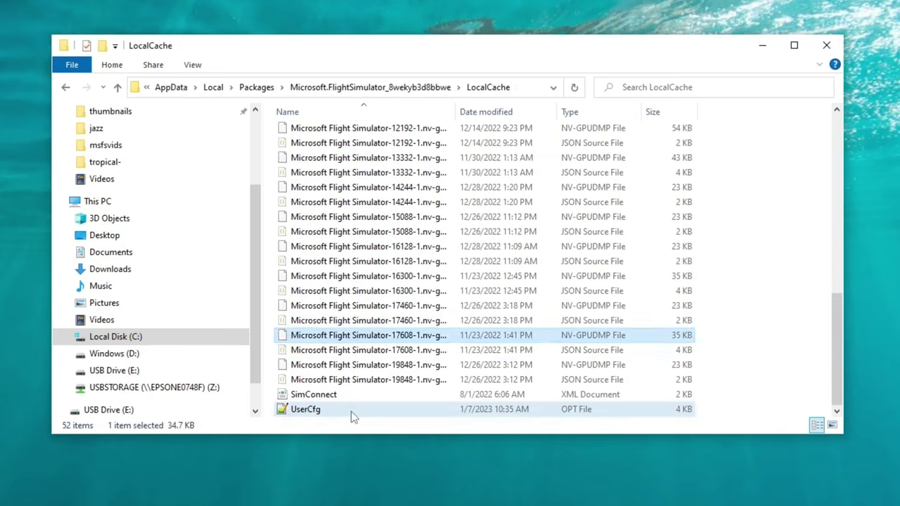
pyautogui.click(352, 413)
pyautogui.rightClick(353, 417)
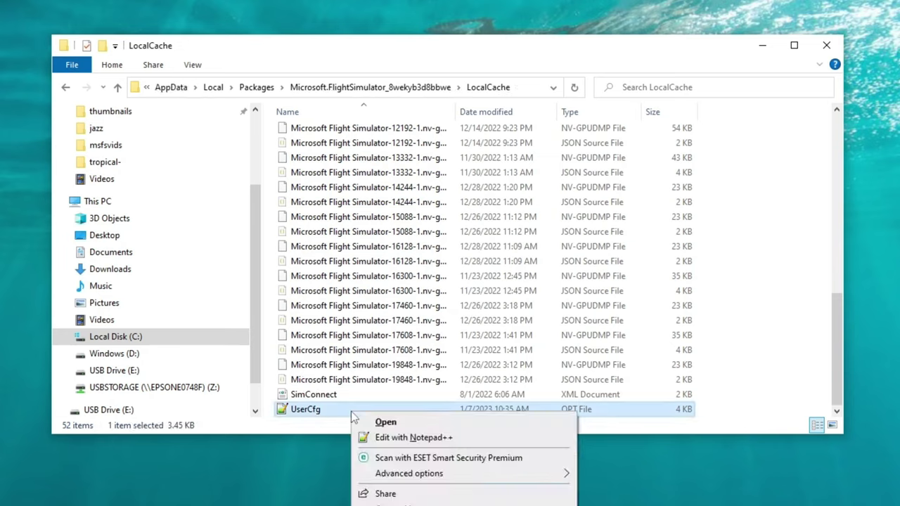
pyautogui.click(421, 438)
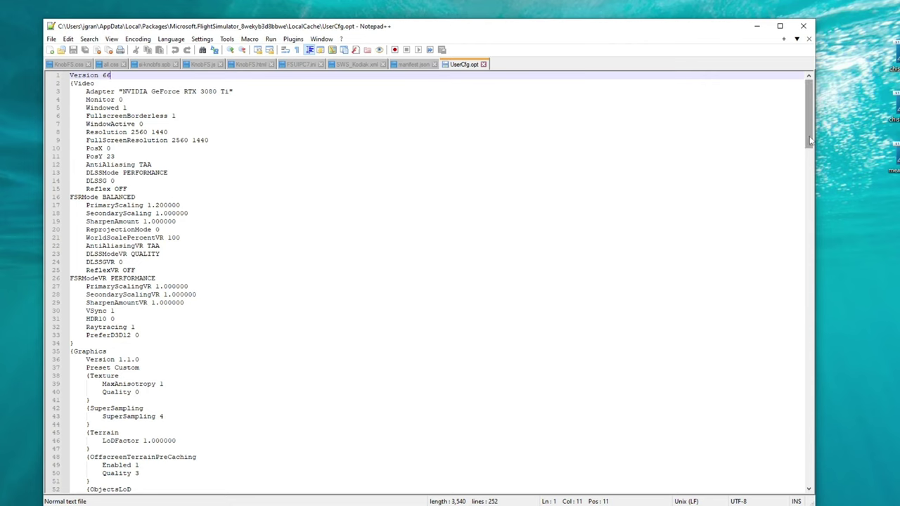
# Step: Locate the GraphicsVR section of UserCfg.opt and examine its PostProcess settings, highlighting both headings
pyautogui.moveTo(810, 140); pyautogui.dragTo(808, 295)
pyautogui.doubleClick(91, 262)
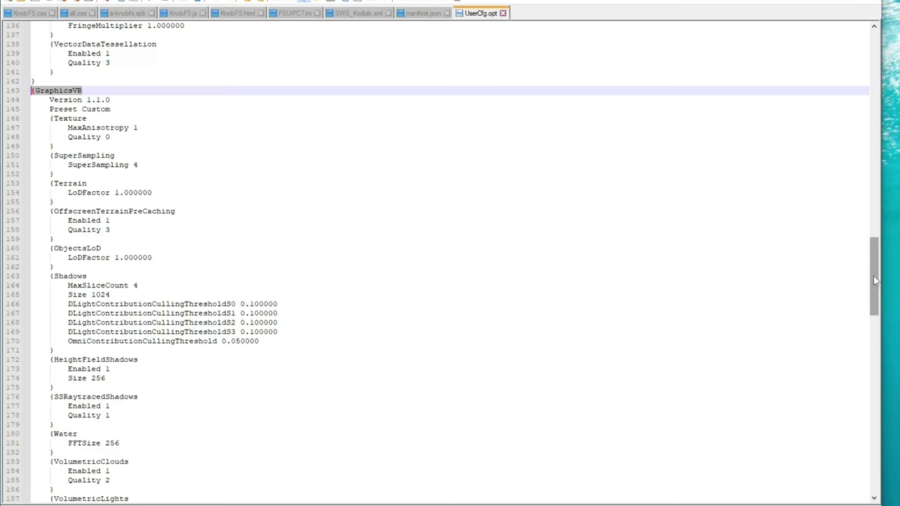
pyautogui.moveTo(875, 281); pyautogui.dragTo(871, 394)
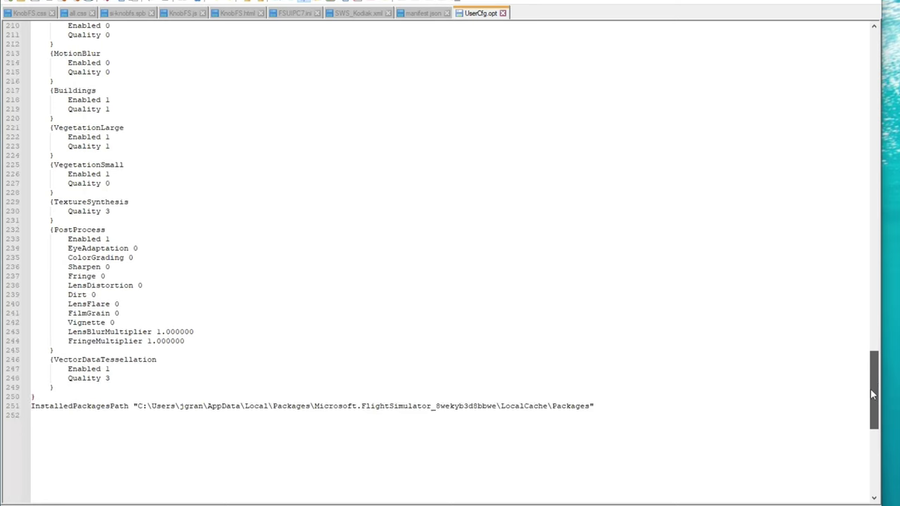
pyautogui.moveTo(124, 229); pyautogui.dragTo(4, 232)
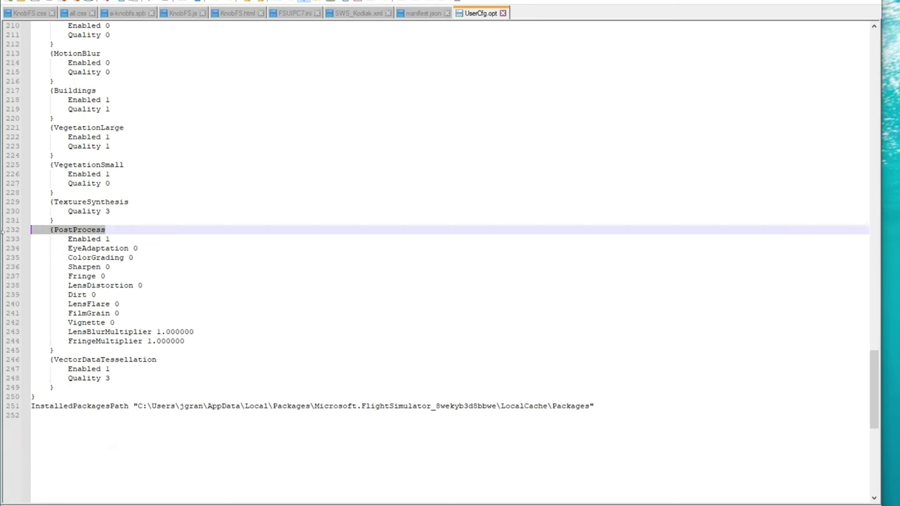
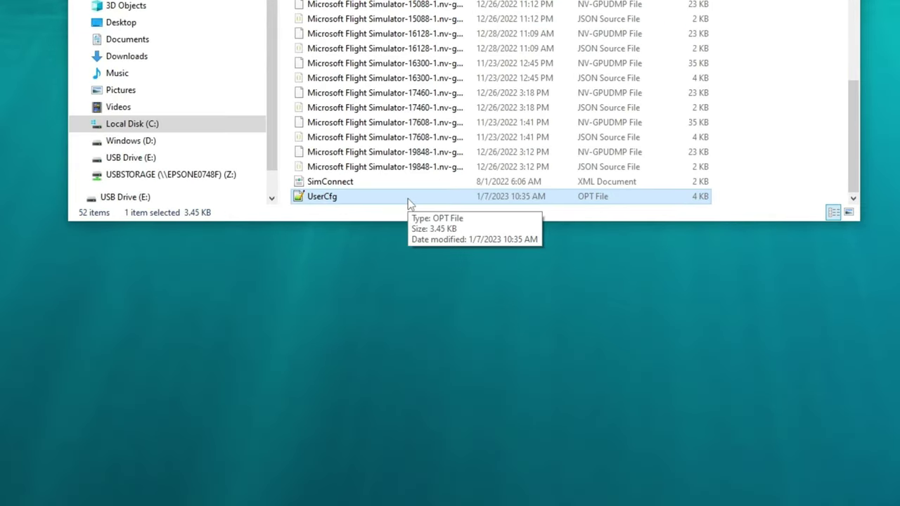
# Step: Check the Read-only attribute in the UserCfg file's properties and close them
pyautogui.rightClick(397, 198)
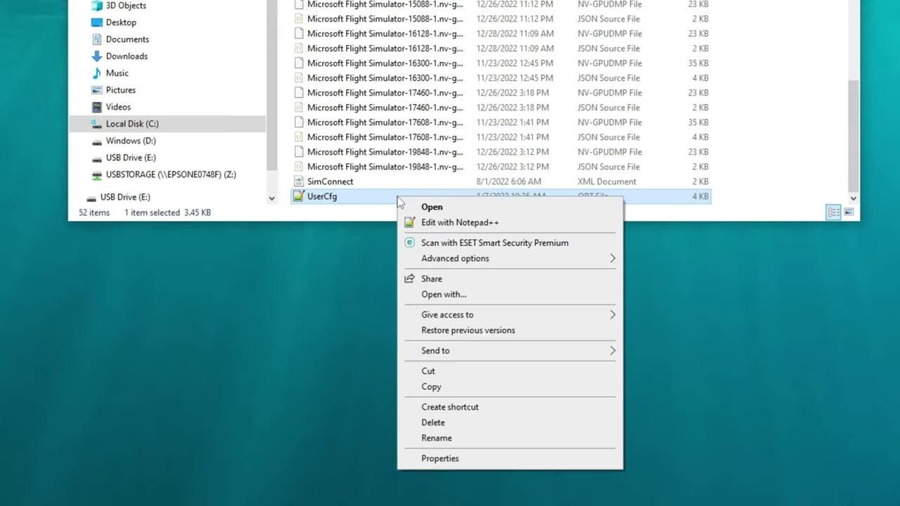
pyautogui.click(428, 460)
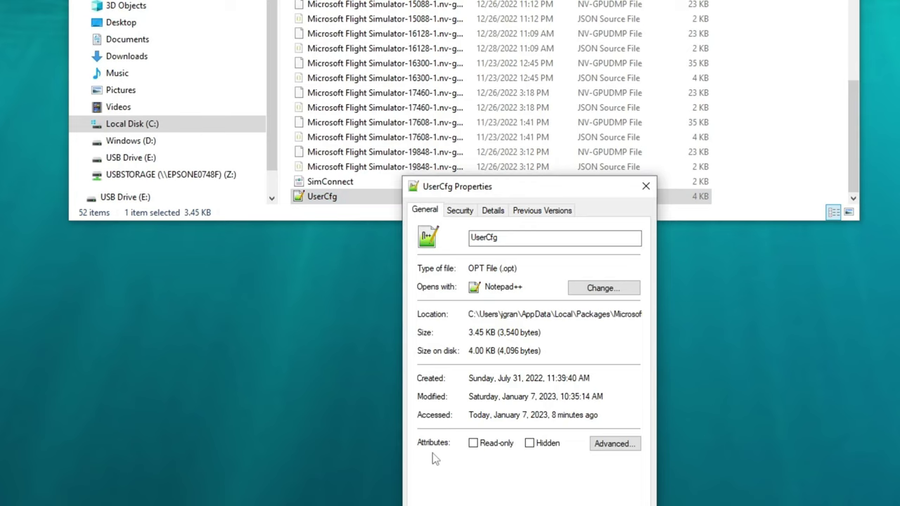
pyautogui.moveTo(555, 191)
pyautogui.mouseDown()
pyautogui.moveTo(475, 18)
pyautogui.moveTo(453, 0)
pyautogui.mouseUp()
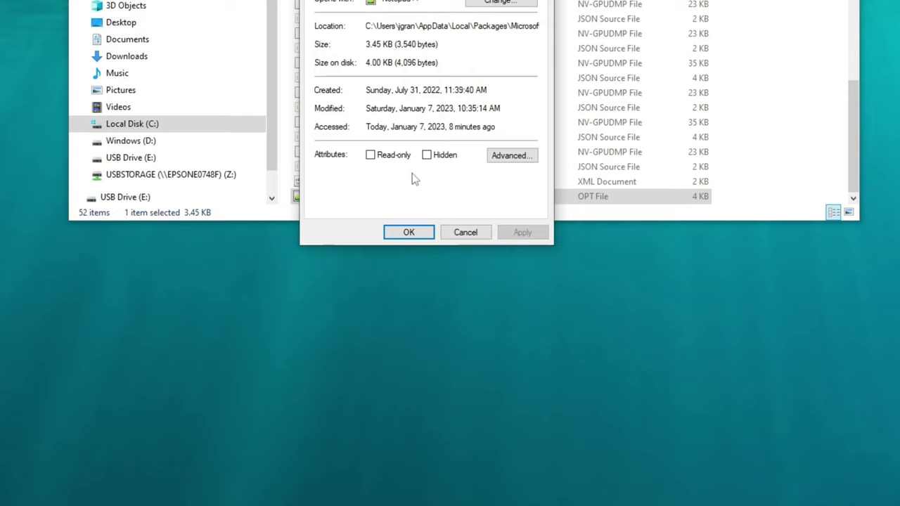
pyautogui.click(408, 233)
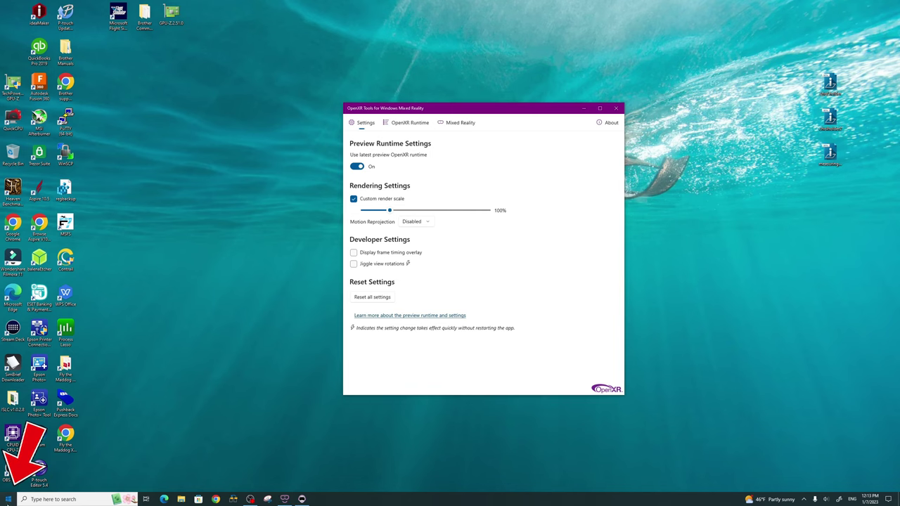
# Step: Look up OpenXR Tools for Windows Mixed Reality in the Microsoft Store by searching for "openxr", and close the OpenXR Tools window
pyautogui.click(8, 499)
pyautogui.click(133, 392)
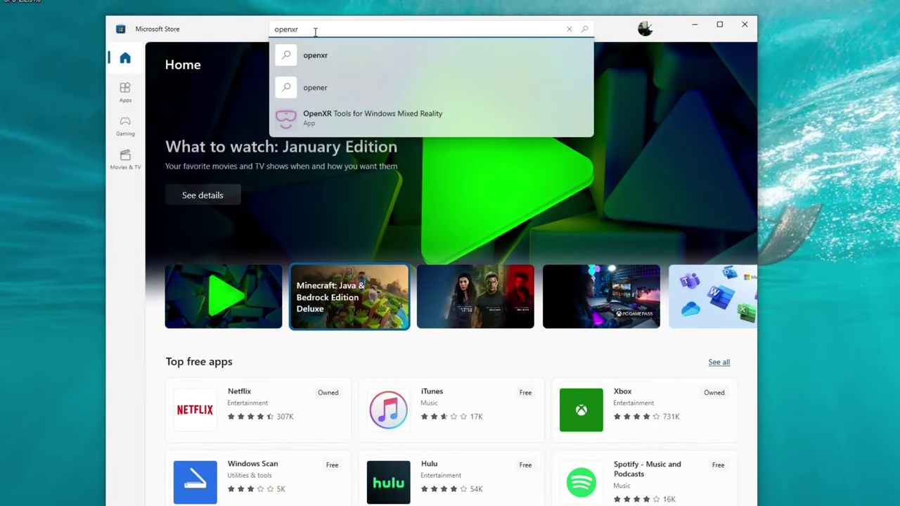
pyautogui.click(328, 118)
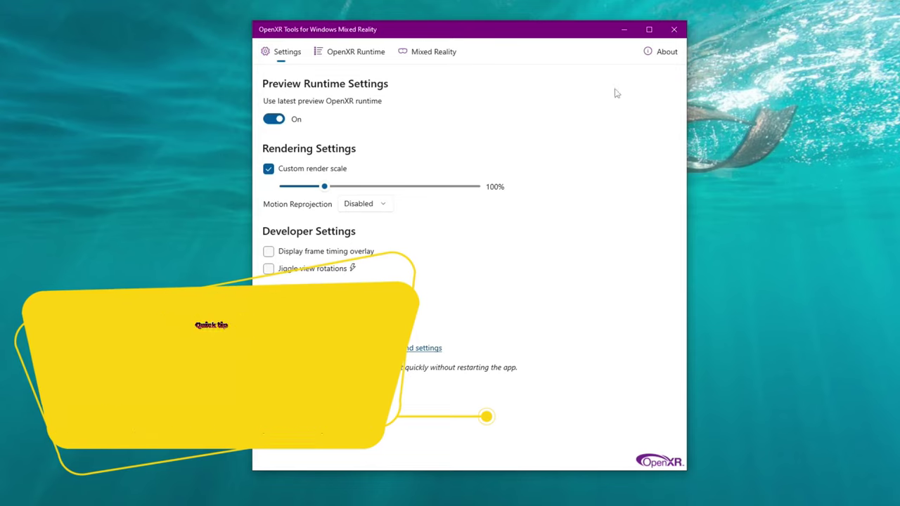
pyautogui.click(673, 30)
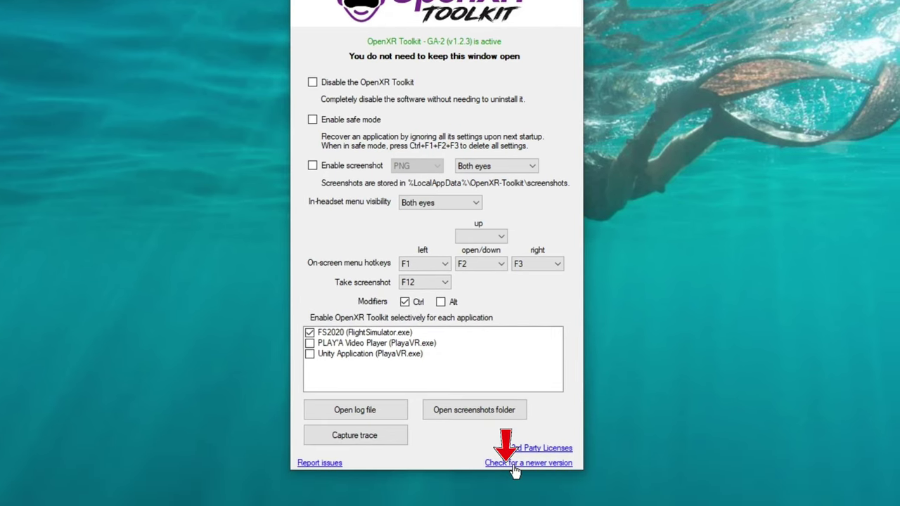
# Step: Check for a newer version of OpenXR Toolkit and close its companion app
pyautogui.click(514, 465)
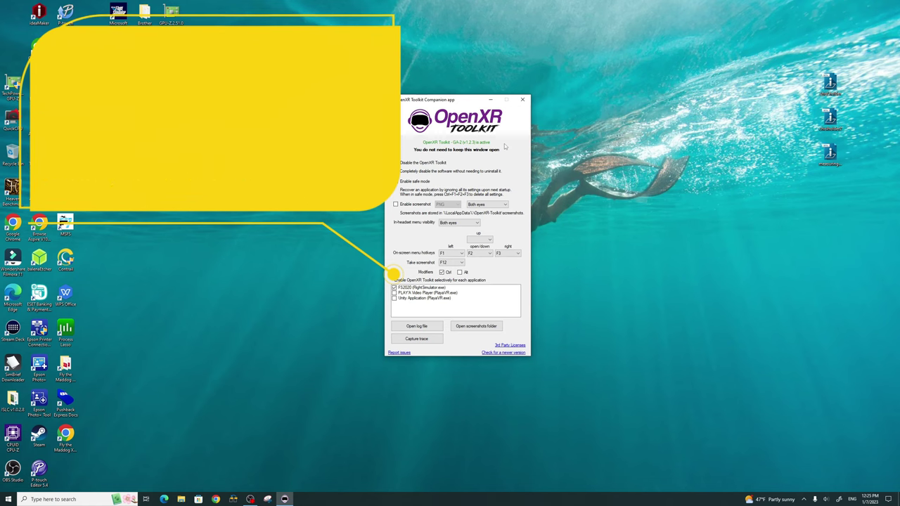
pyautogui.click(523, 101)
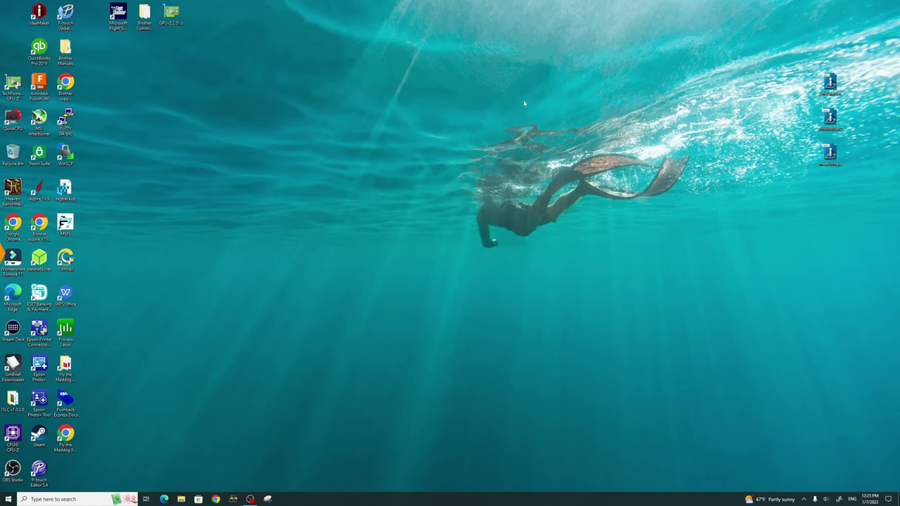